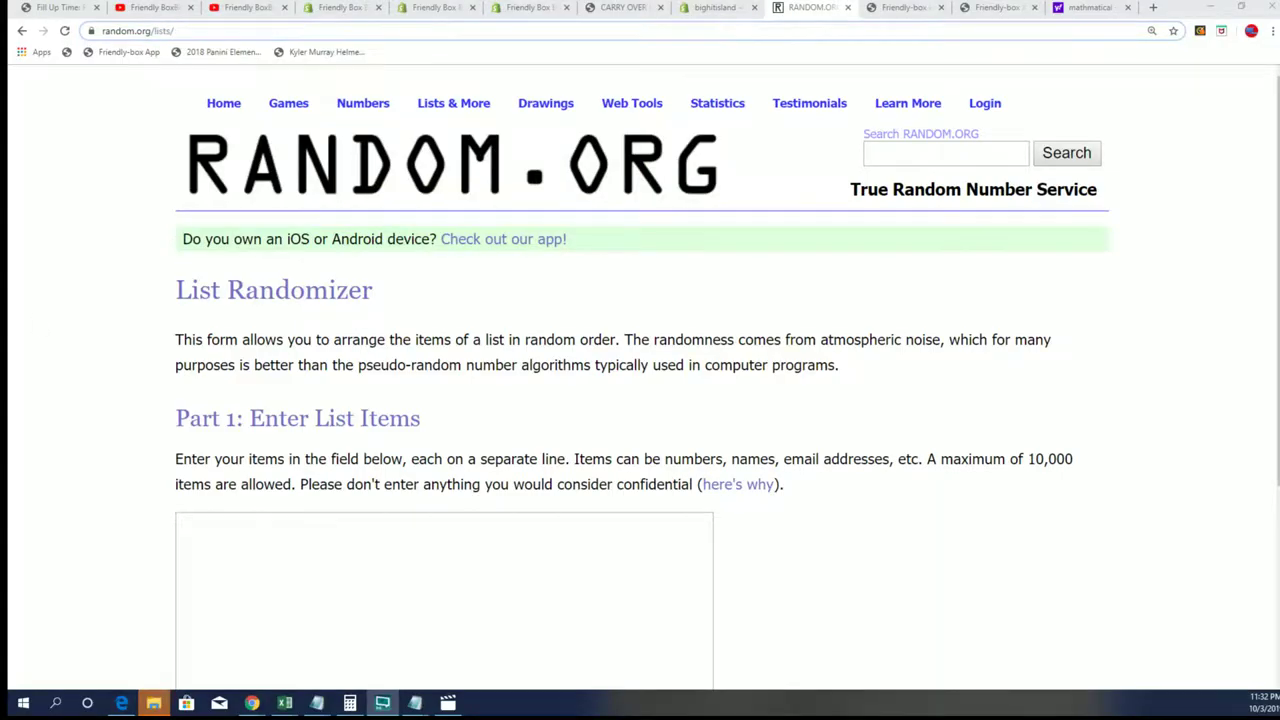
Bring up the participant-name notes in Notepad and try selecting the names.
left_click(317, 703)
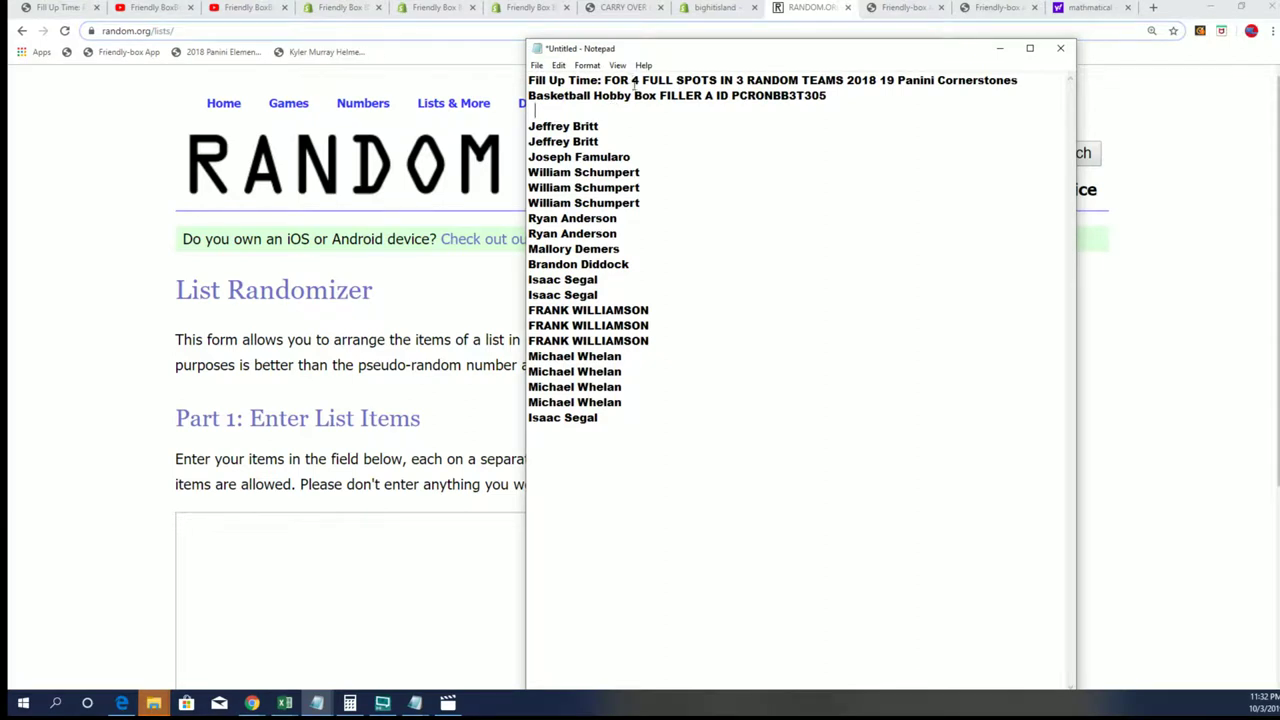
left_click_drag(631, 84, 718, 82)
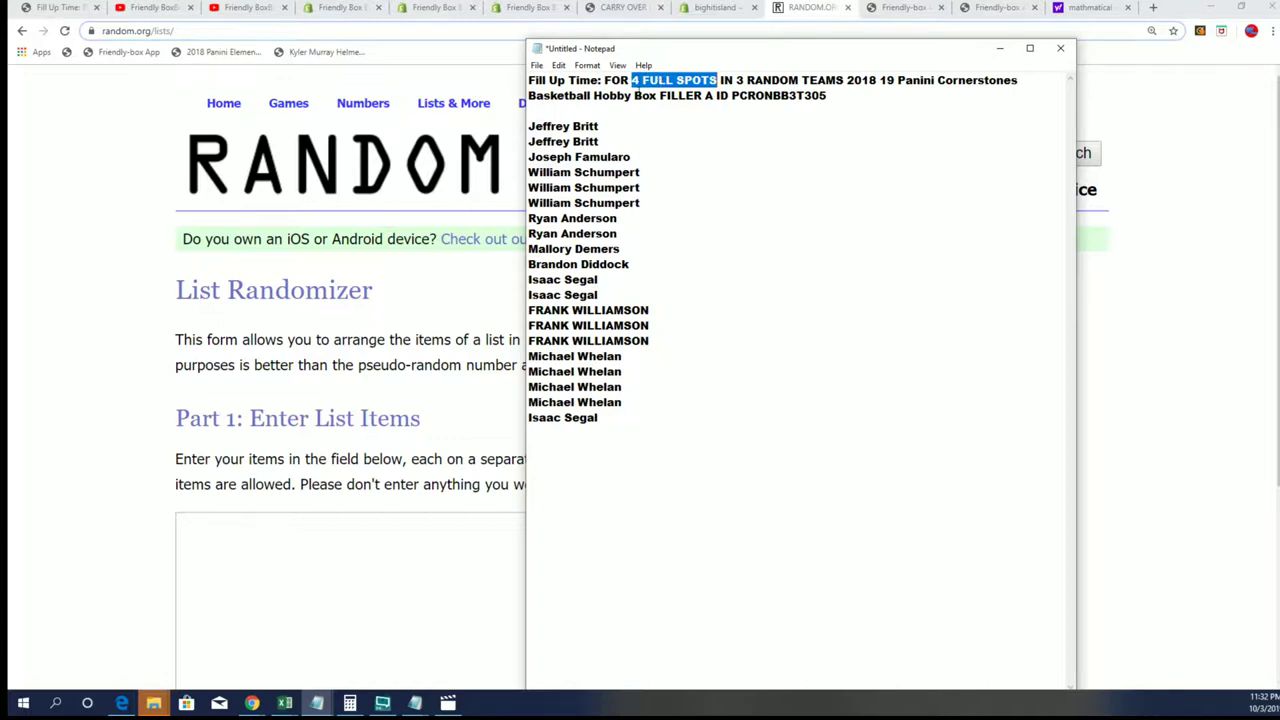
left_click_drag(599, 418, 600, 264)
left_click(603, 418)
left_click_drag(603, 418, 603, 138)
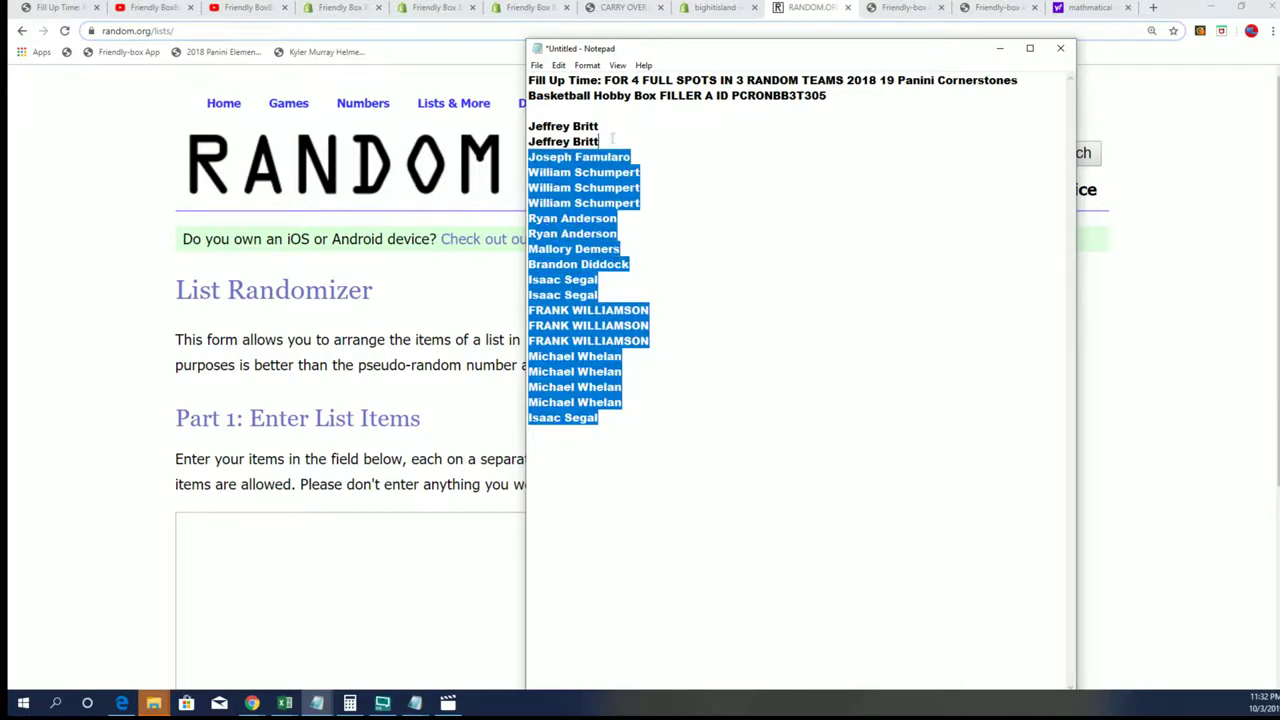
right_click(603, 138)
left_click(632, 109)
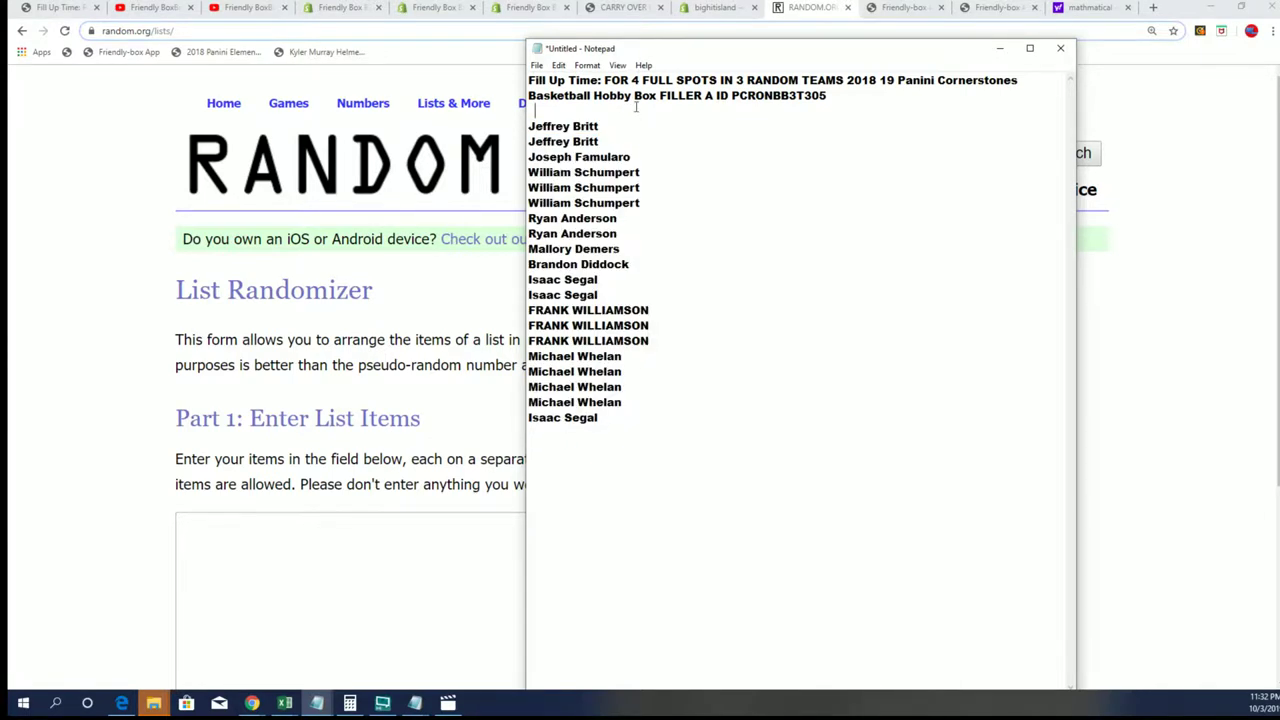
left_click_drag(530, 126, 603, 420)
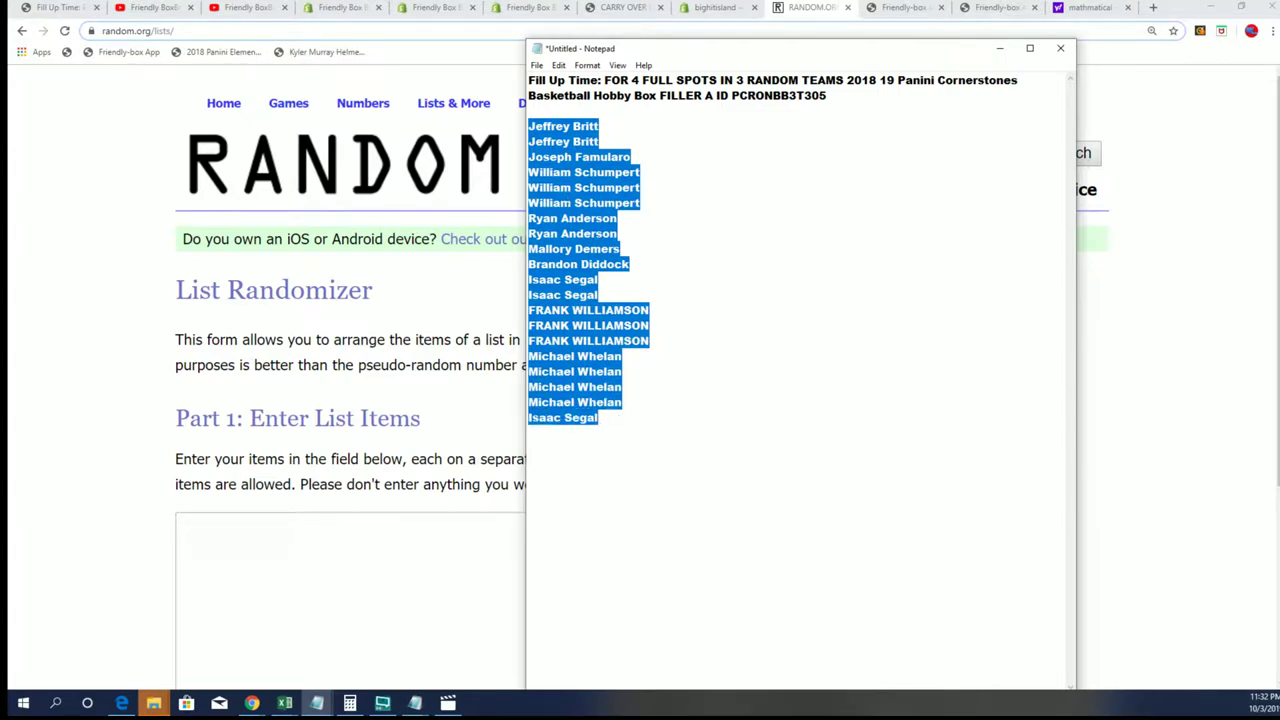
right_click(586, 198)
left_click(592, 240)
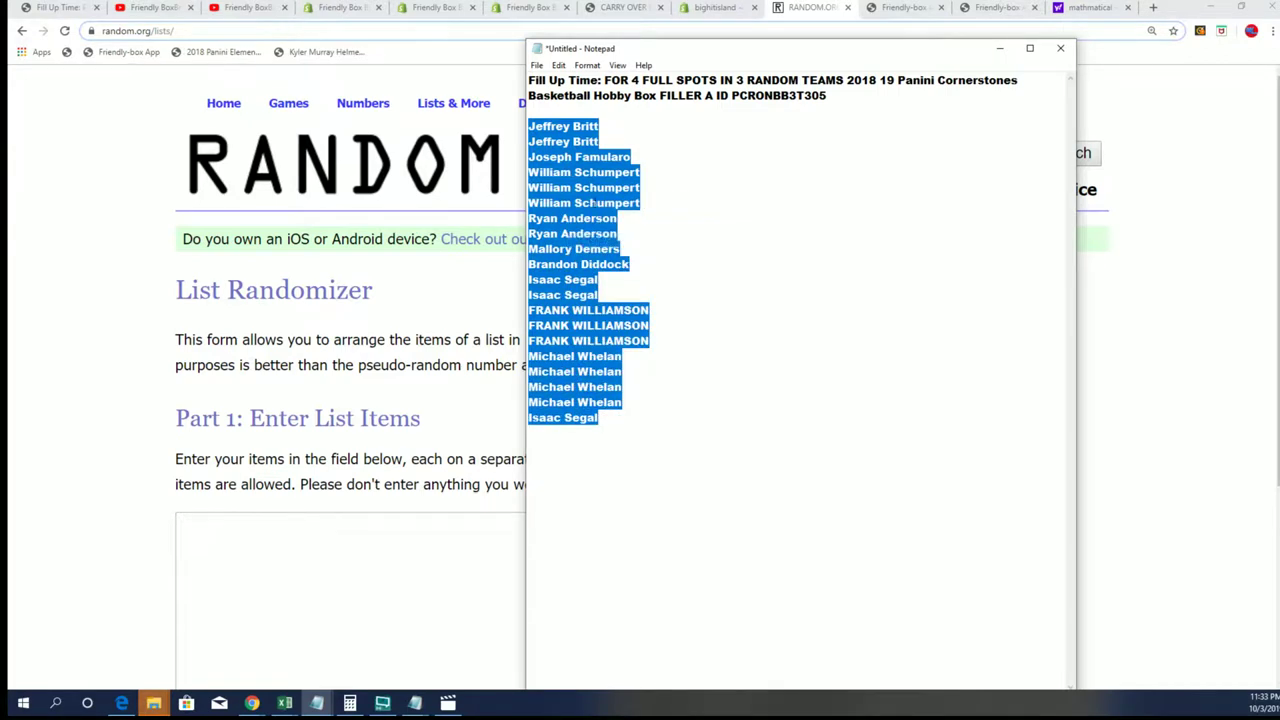
Paste the twenty names into the List Randomizer's item field.
left_click(229, 546)
right_click(210, 522)
left_click(270, 420)
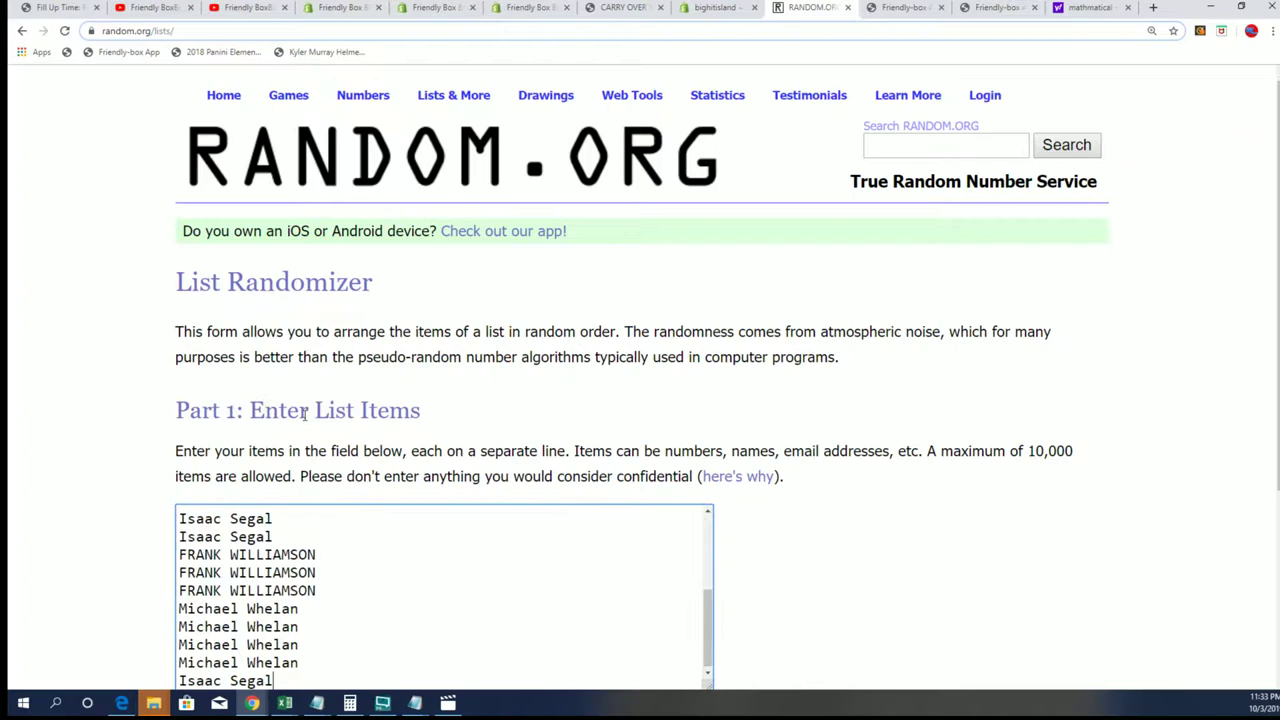
scroll(740, 460, "down", 3)
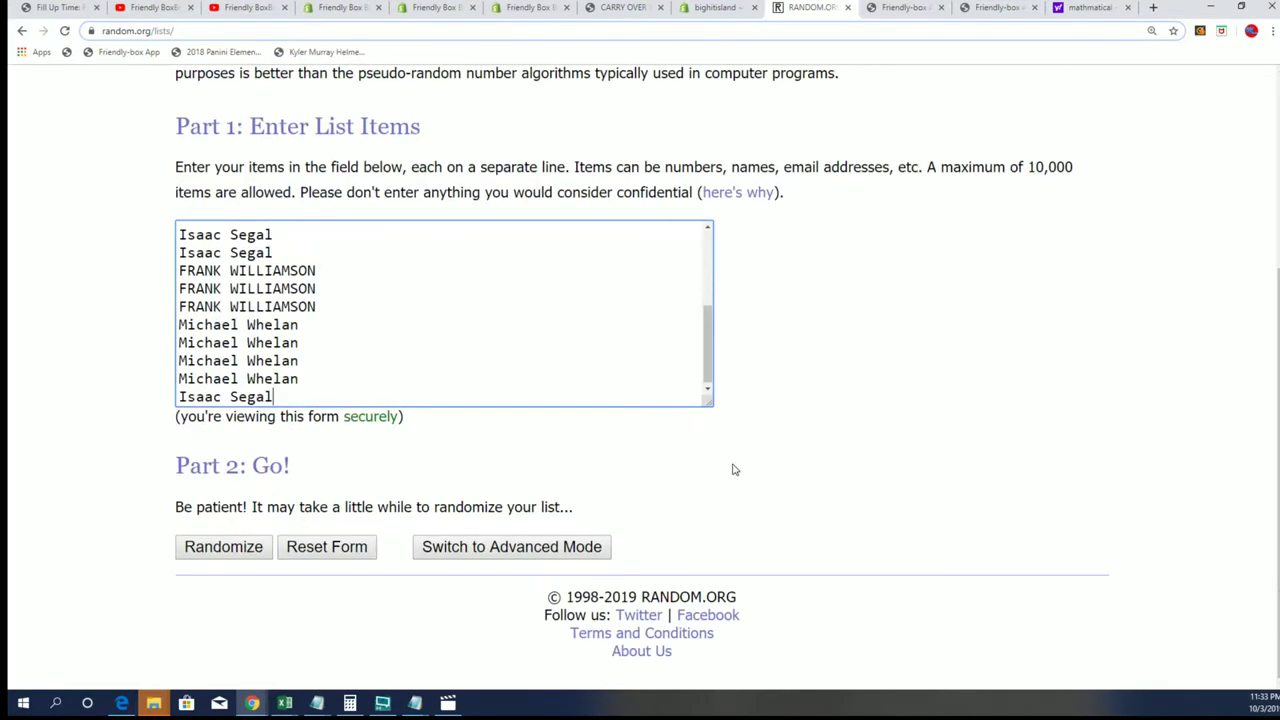
Randomize the pasted names, then reshuffle them repeatedly with Again! to a final order.
left_click(213, 553)
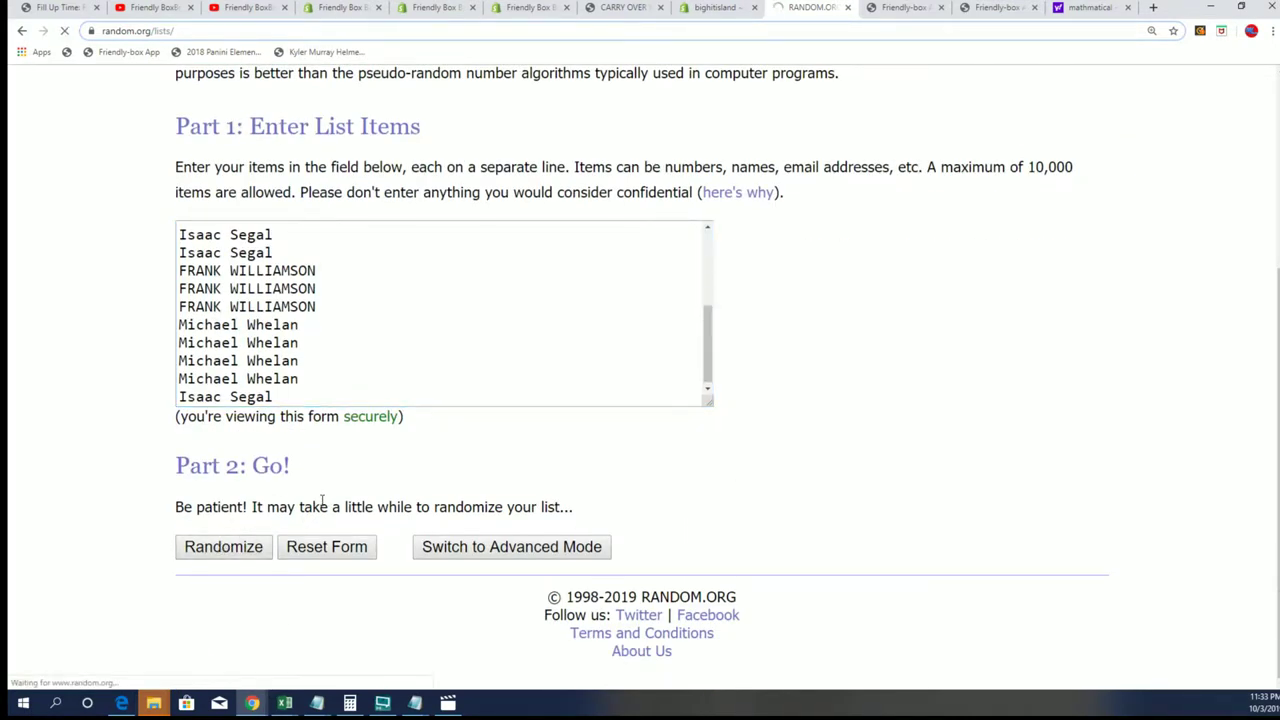
scroll(390, 500, "down", 3)
left_click(206, 553)
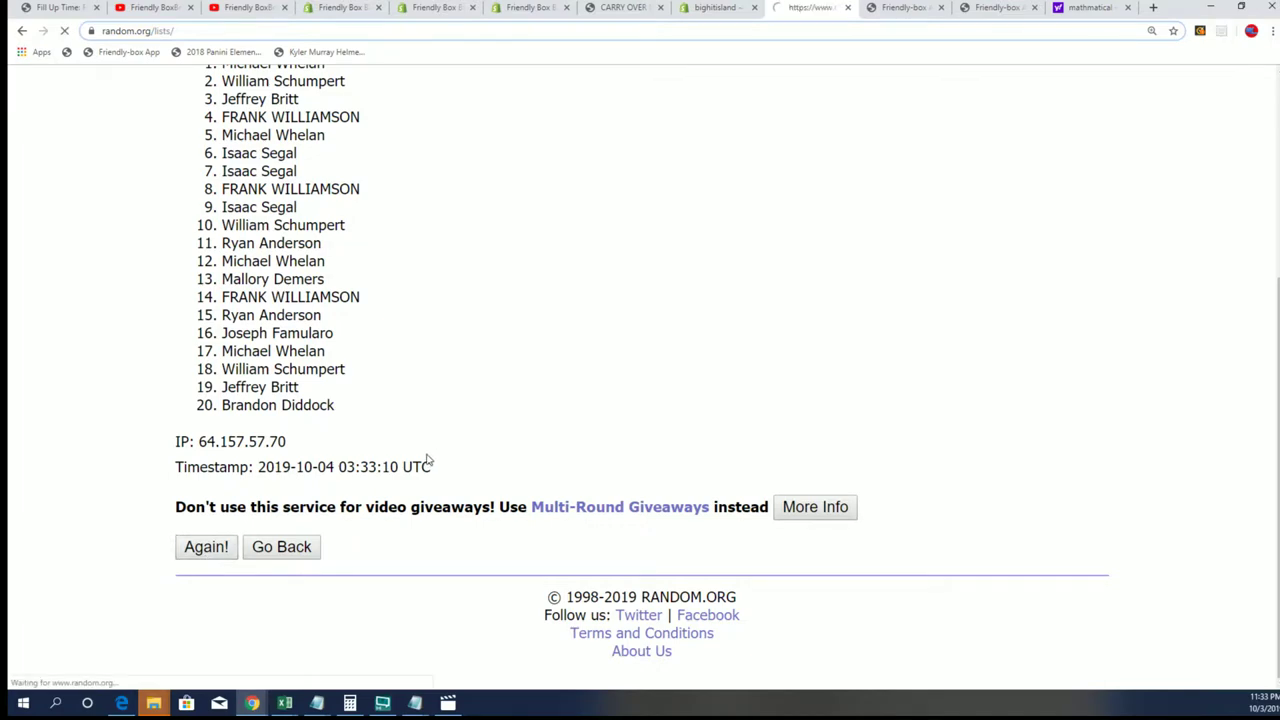
left_click(208, 549)
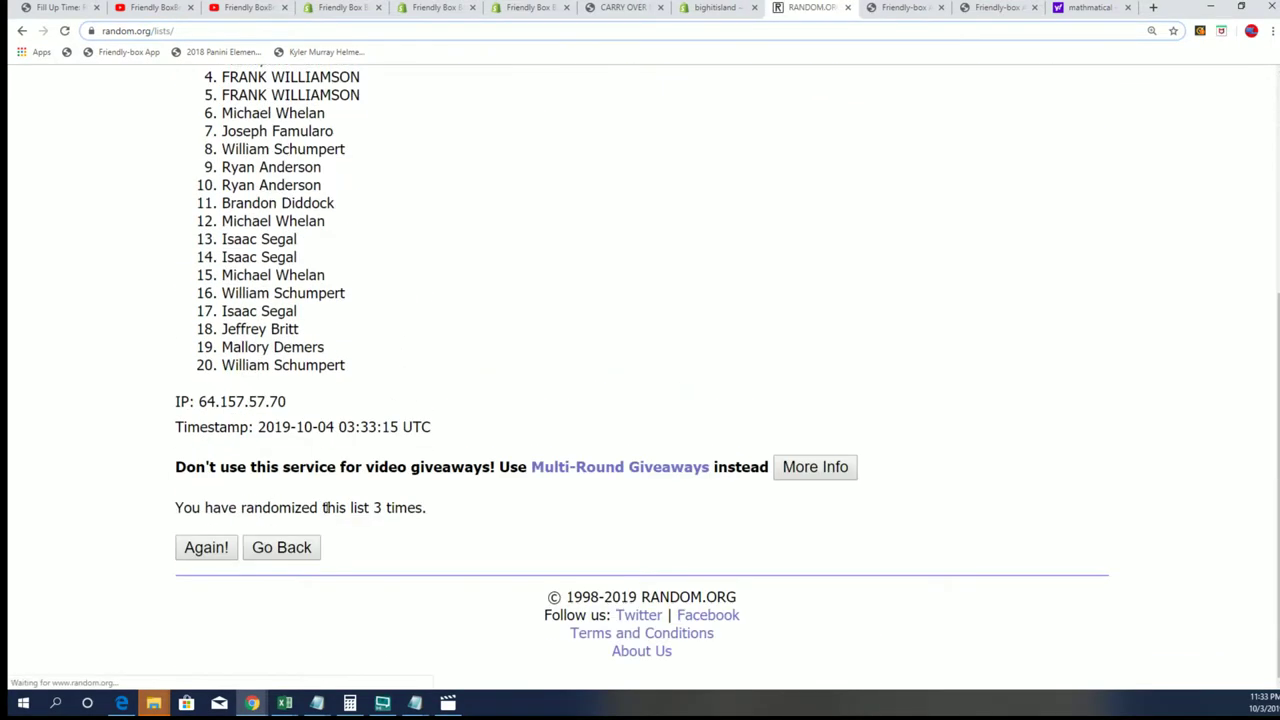
left_click(191, 549)
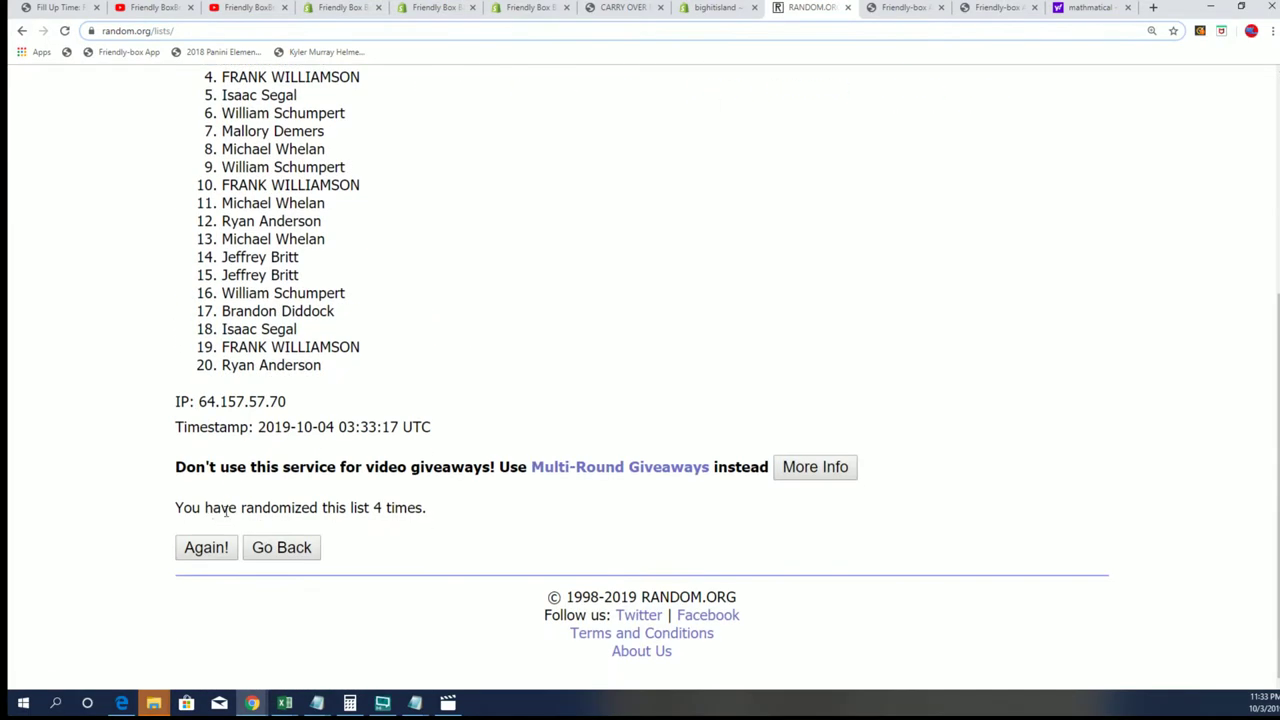
left_click(202, 547)
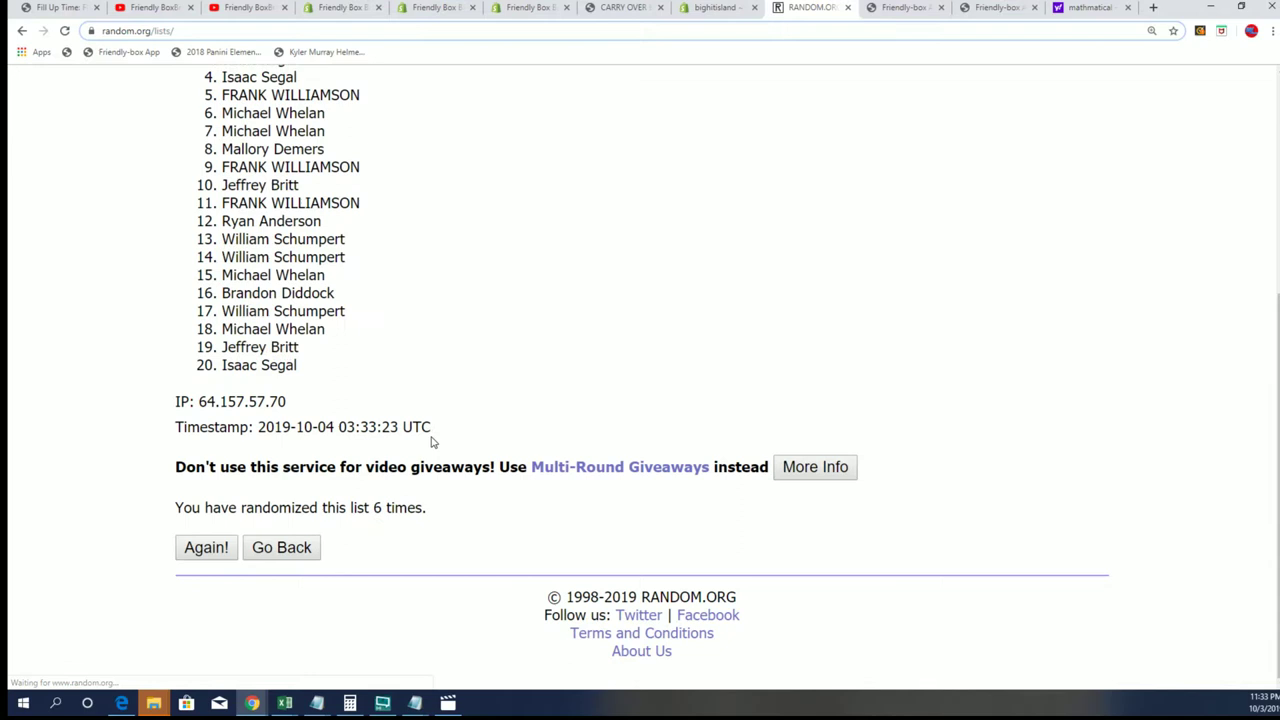
left_click(203, 557)
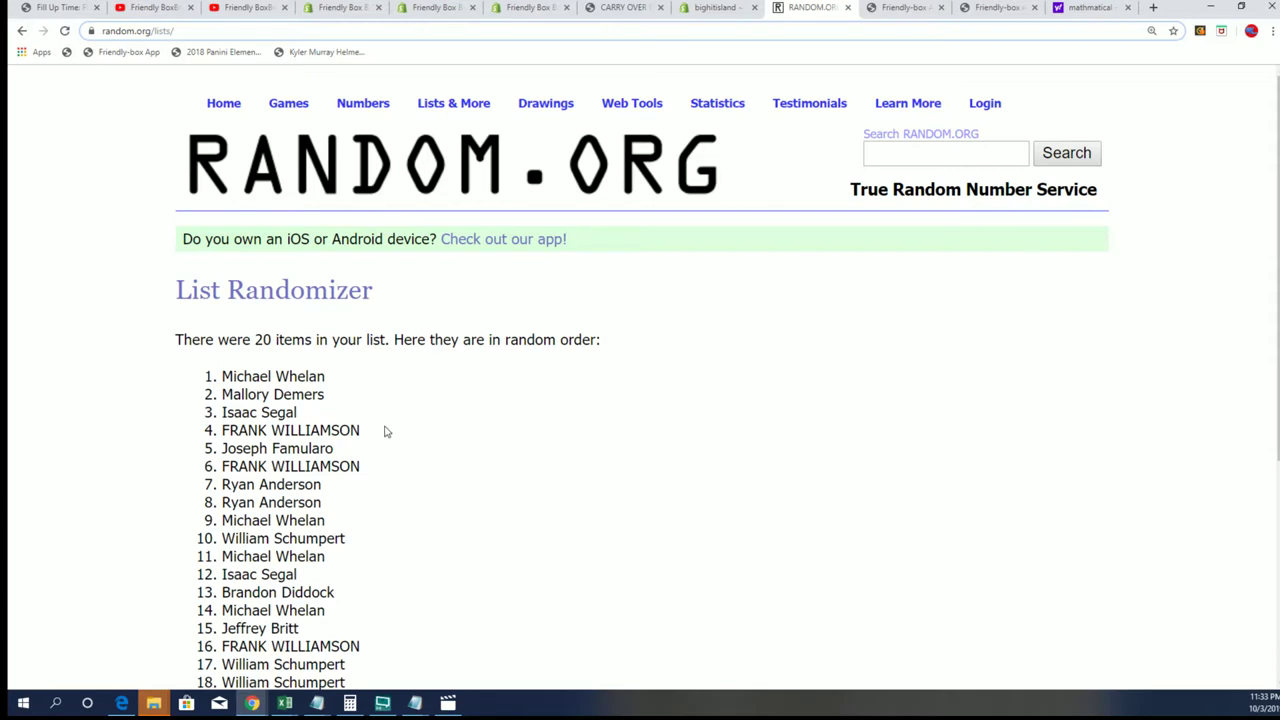
Select names 1–4 of the final order and copy them as the winners.
left_click_drag(386, 432, 218, 374)
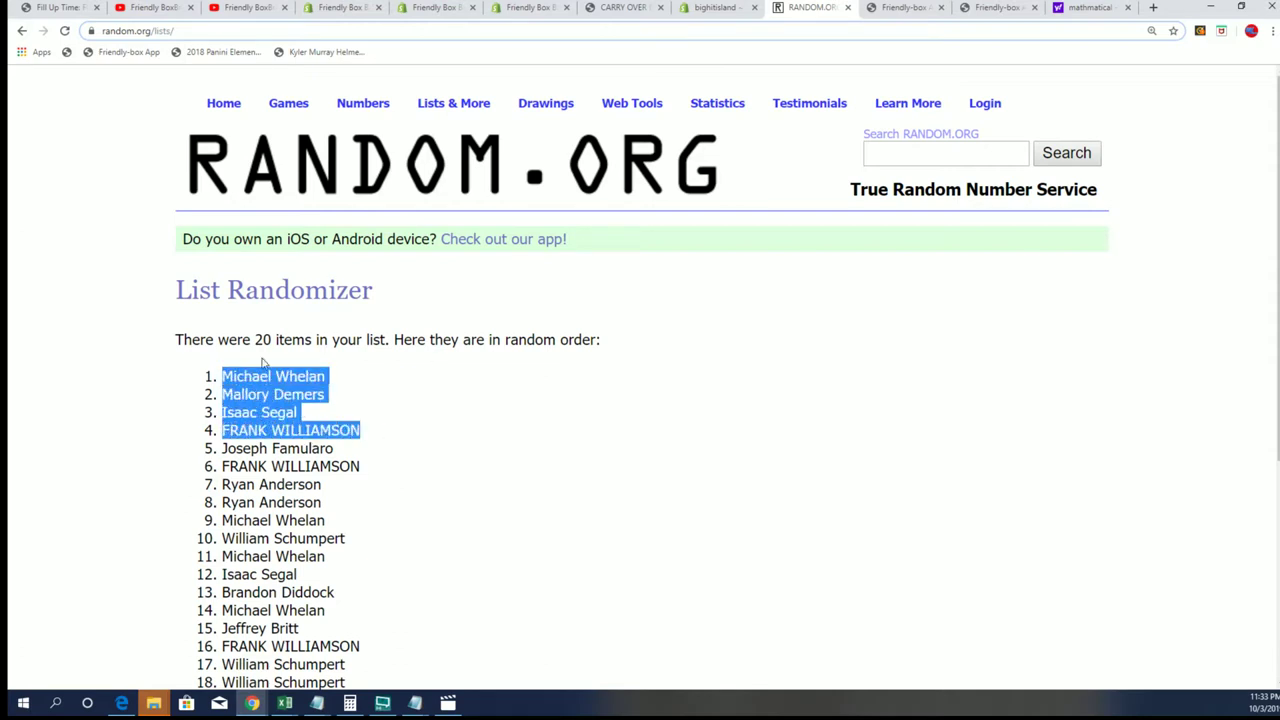
right_click(310, 374)
left_click(372, 381)
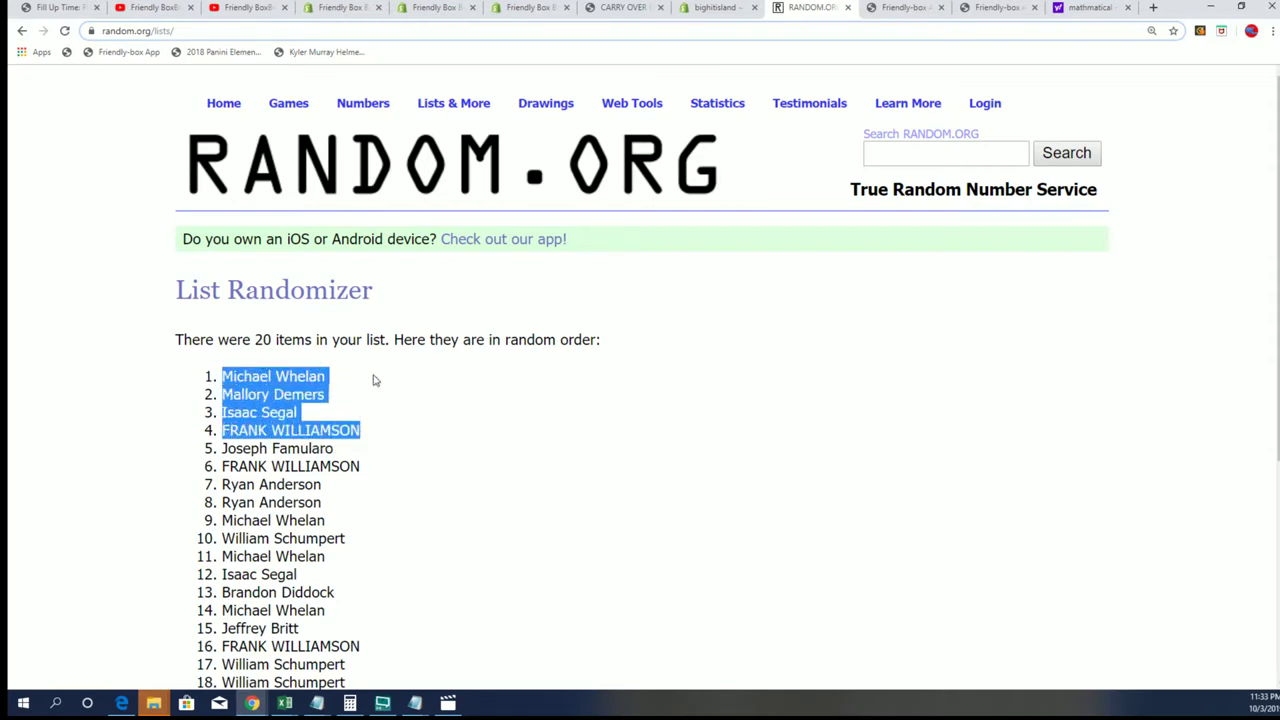